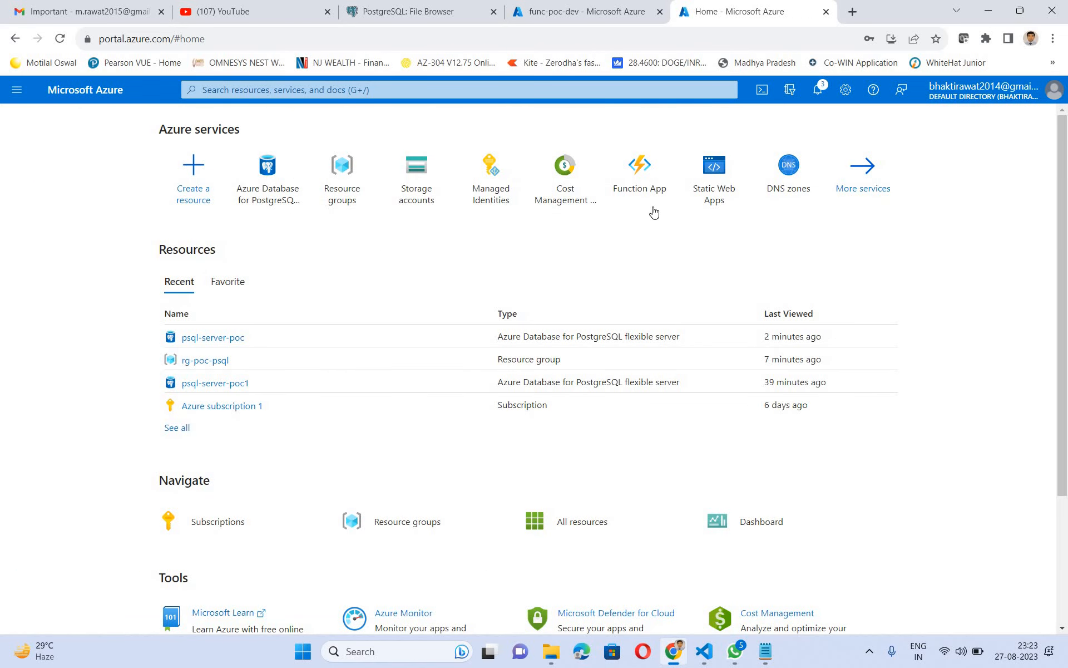
Start creating a new function app in the existing resource group rg-poc-psql.
{"action": "left_click", "coordinate": [642, 186]}
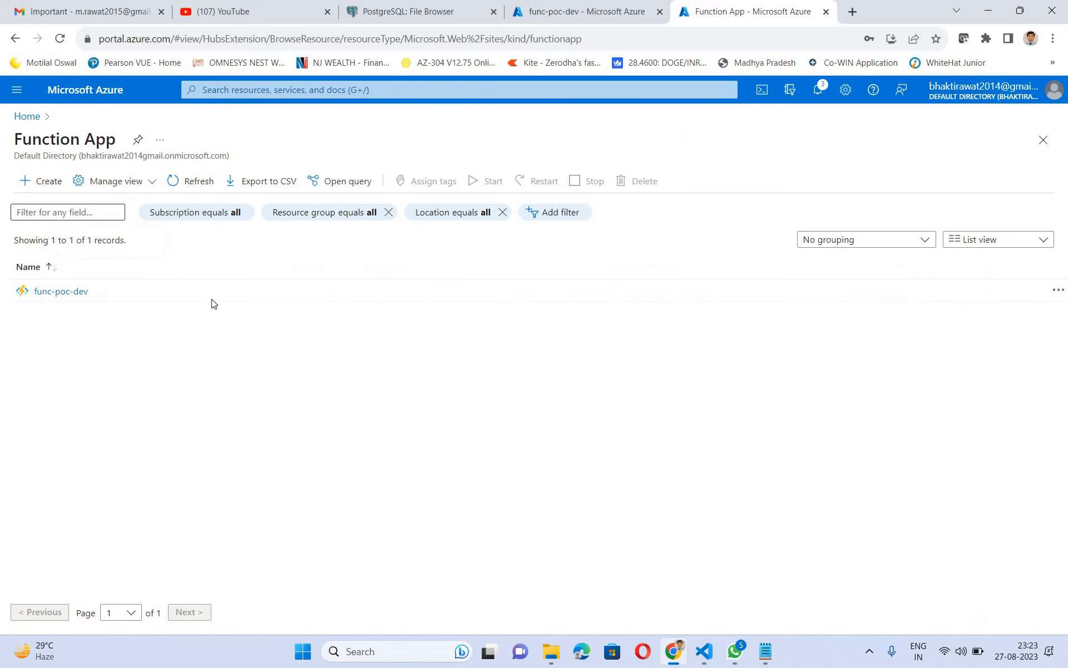
{"action": "left_click", "coordinate": [40, 180]}
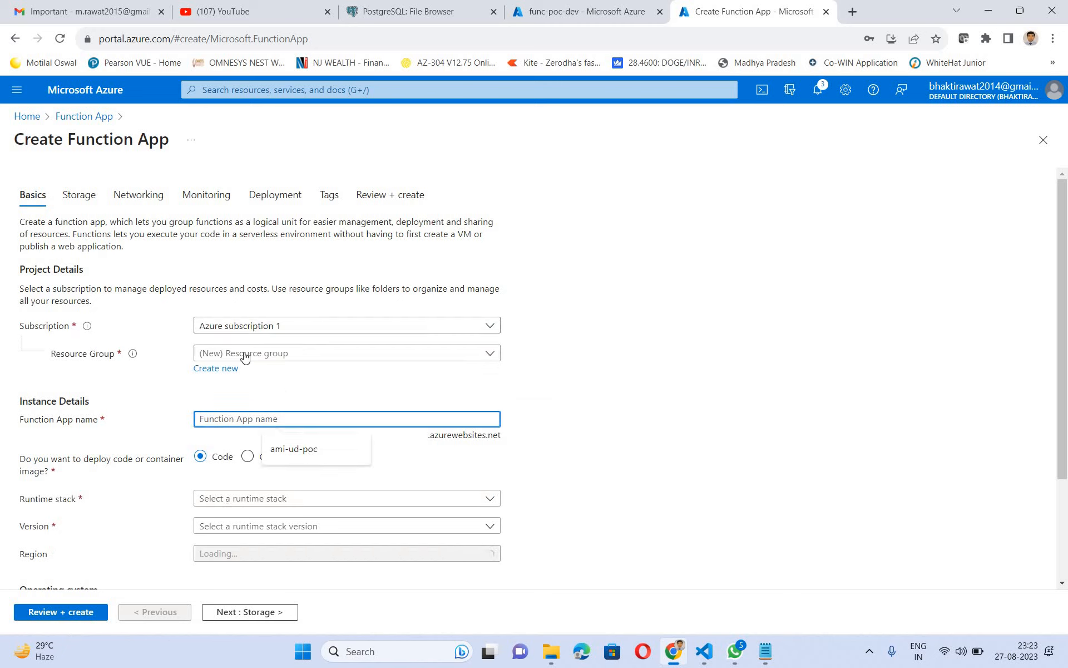
{"action": "left_click", "coordinate": [242, 356]}
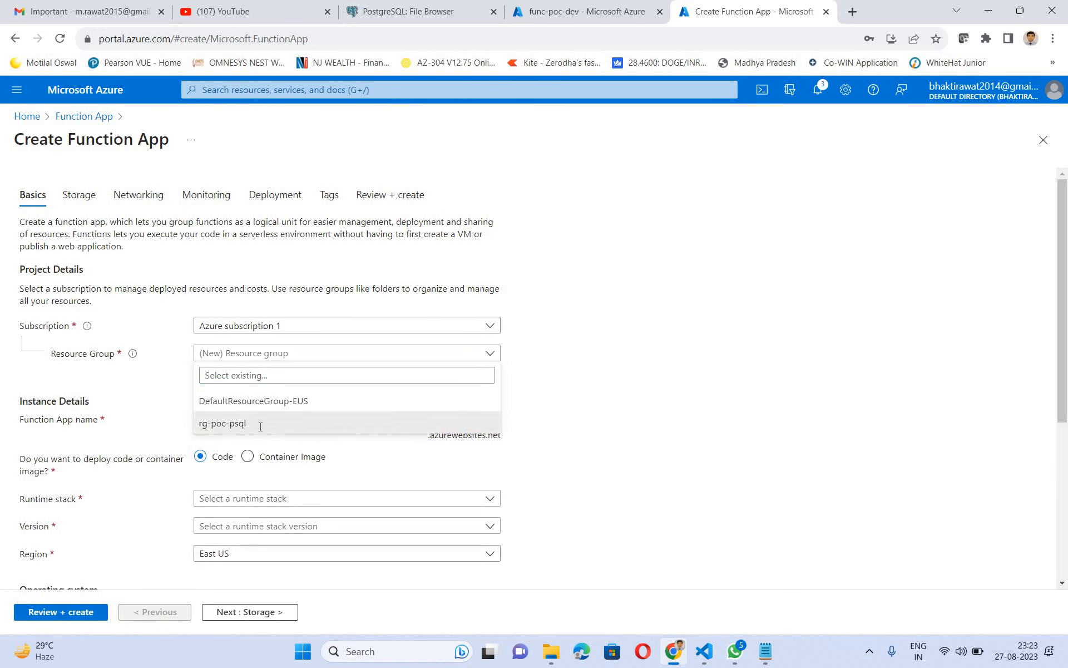
{"action": "left_click", "coordinate": [223, 423]}
Name the function app func-poc-dev1.
{"action": "left_click", "coordinate": [234, 418]}
{"action": "left_click", "coordinate": [301, 450]}
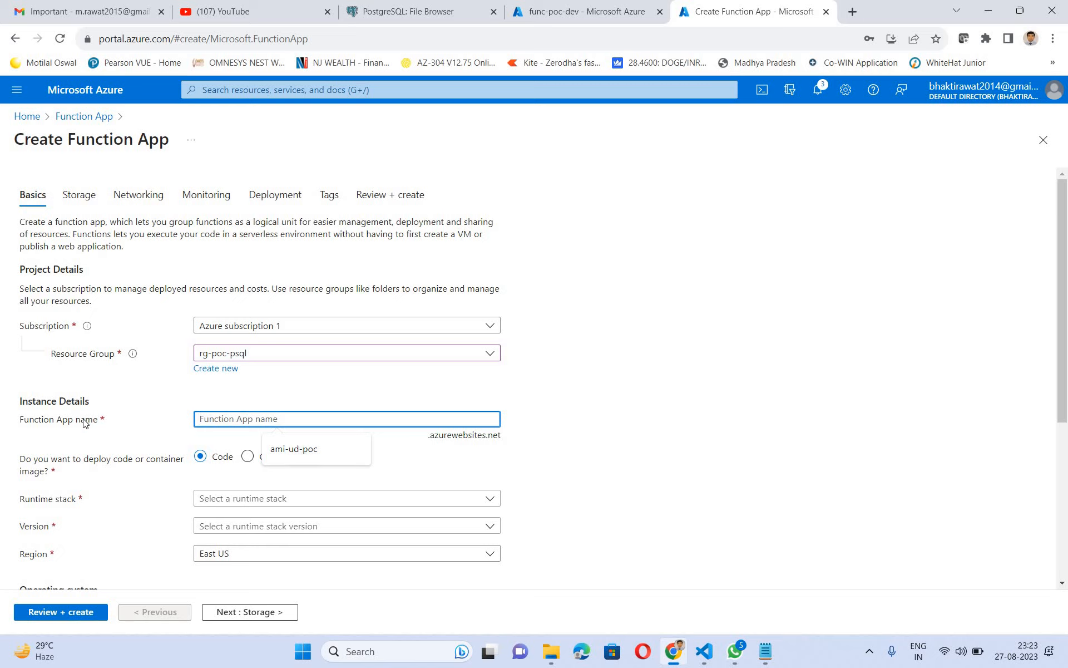
{"action": "type", "text": "func"}
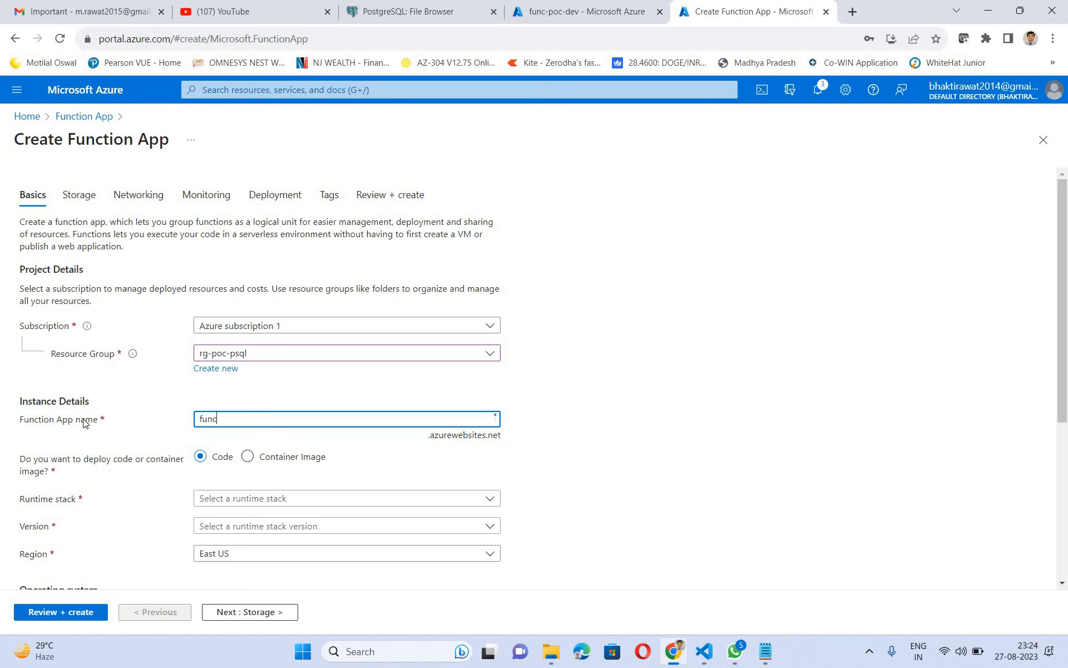
{"action": "type", "text": "-poc-dev"}
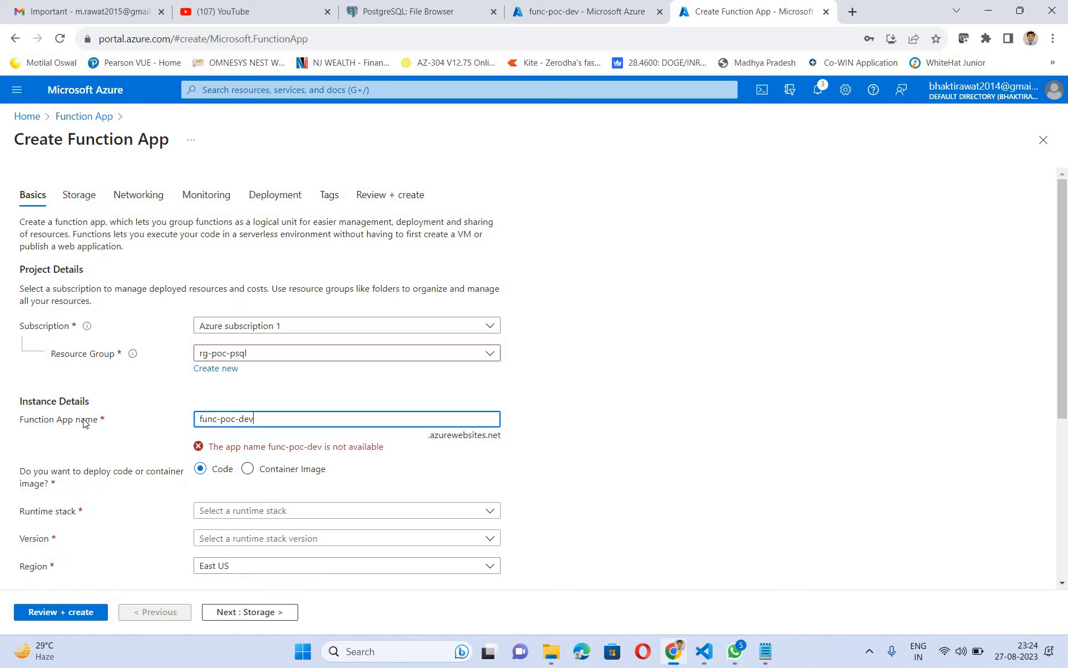
{"action": "type", "text": "1"}
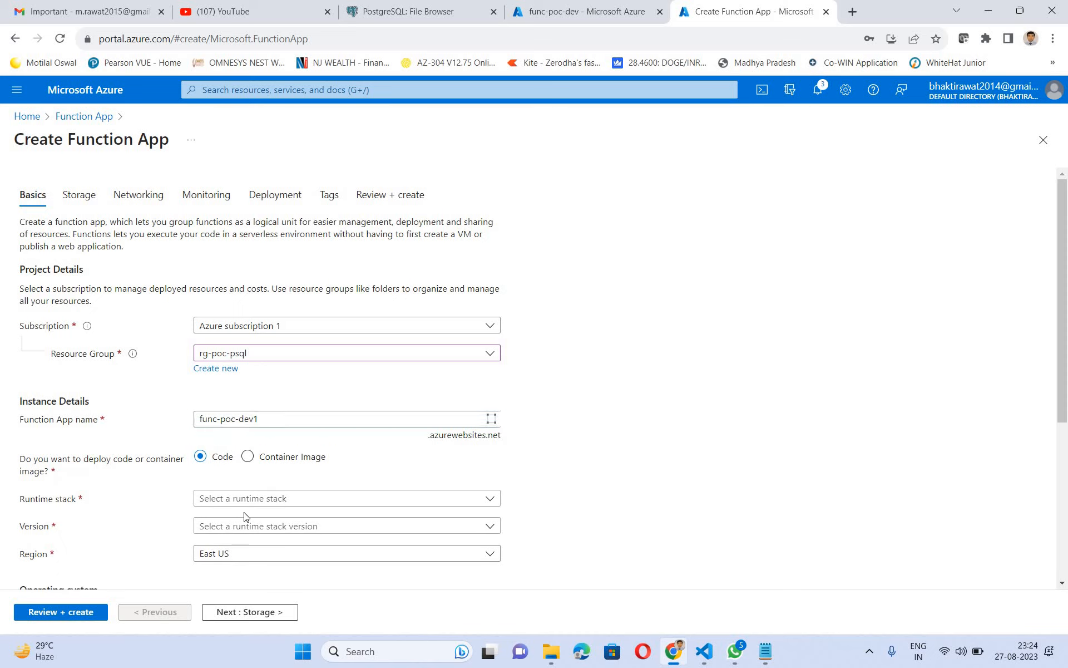
Choose Node.js as the runtime stack and review the version, region, operating system and hosting plan defaults.
{"action": "left_click", "coordinate": [240, 499]}
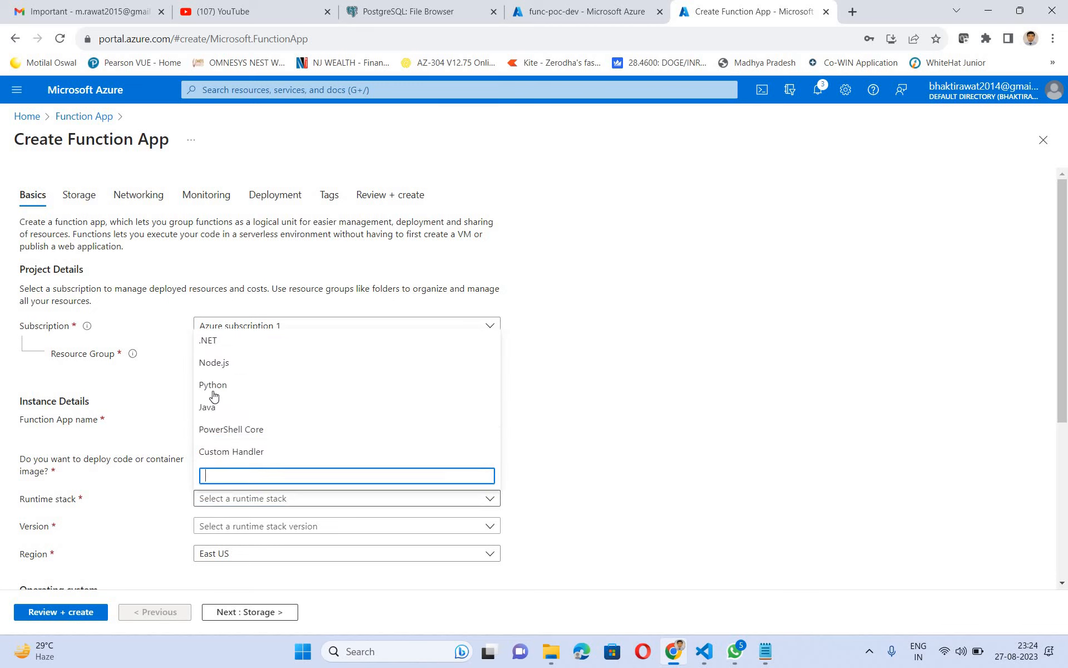
{"action": "left_click", "coordinate": [234, 369]}
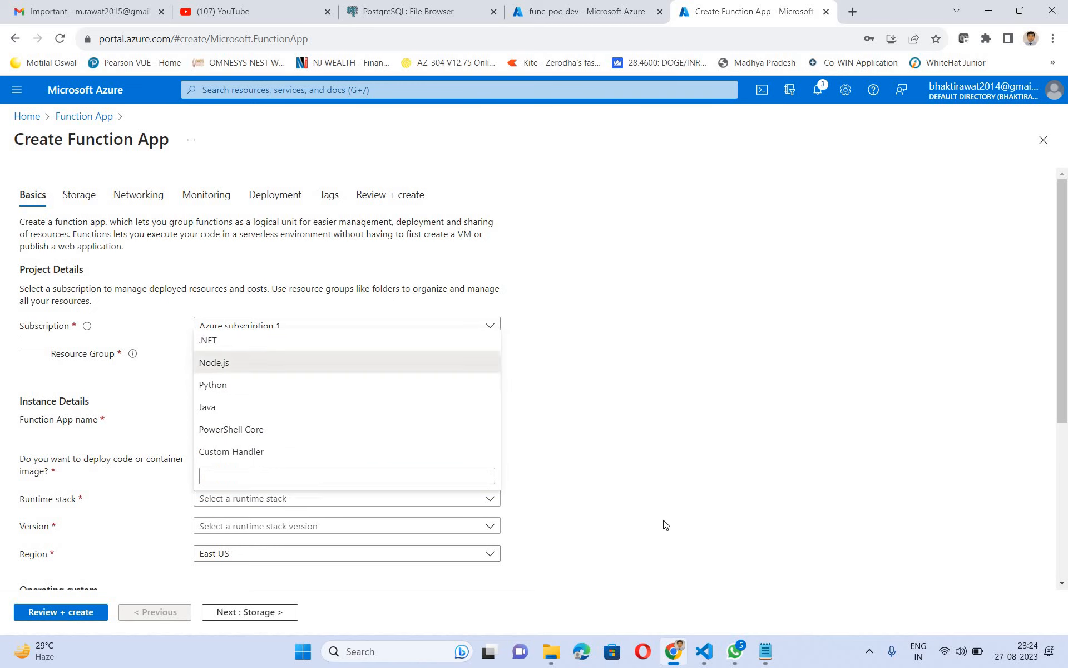
{"action": "scroll", "coordinate": [640, 508], "scroll_direction": "down", "scroll_amount": 5}
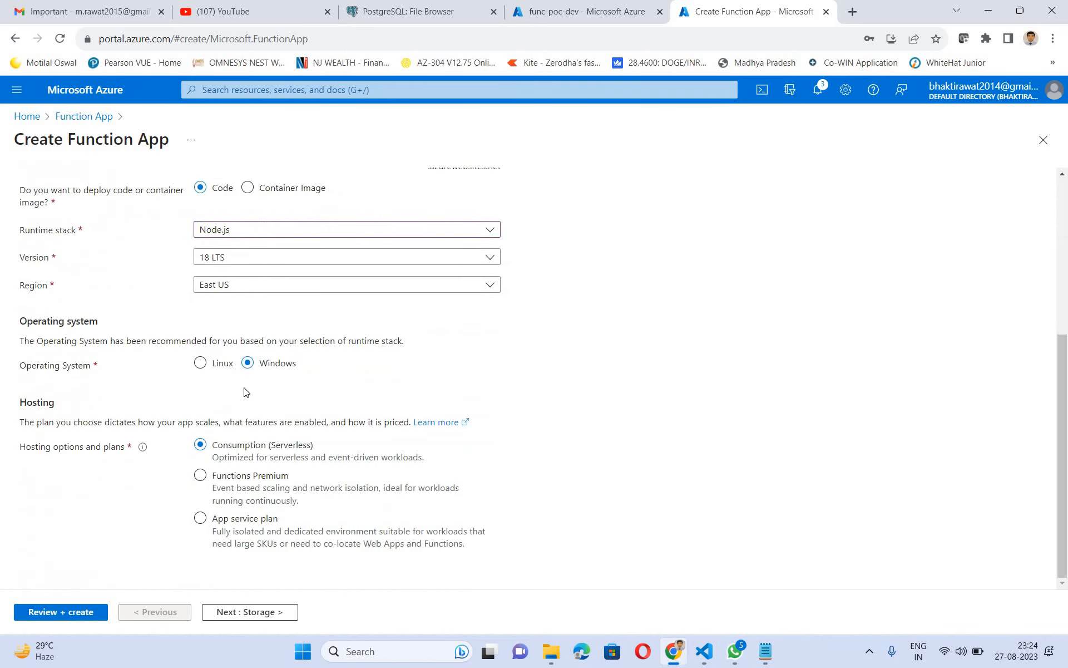
{"action": "middle_click", "coordinate": [660, 496]}
{"action": "scroll", "coordinate": [620, 539], "scroll_direction": "up", "scroll_amount": 3}
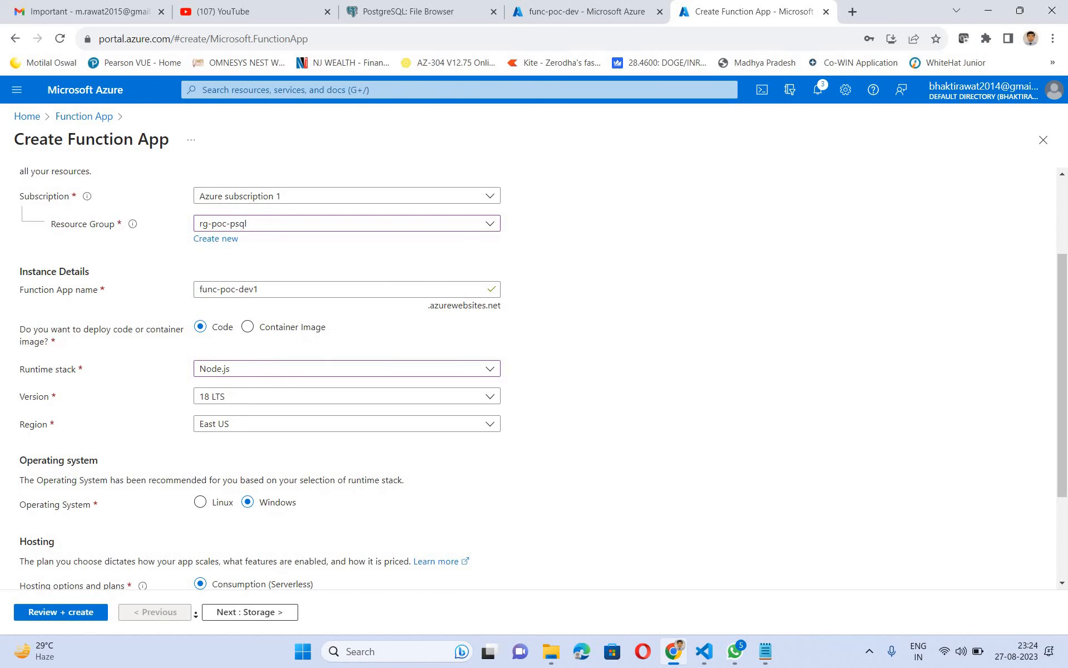
{"action": "scroll", "coordinate": [202, 617], "scroll_direction": "down", "scroll_amount": 3}
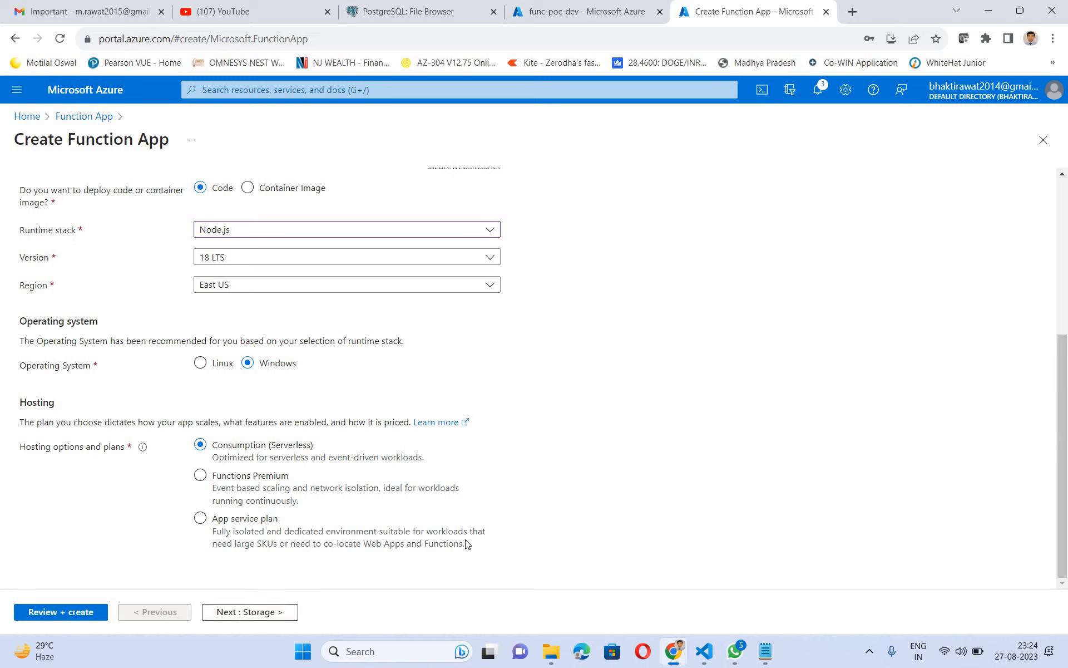
Keep the default storage, networking and remaining settings, and create the function app.
{"action": "left_click", "coordinate": [272, 613]}
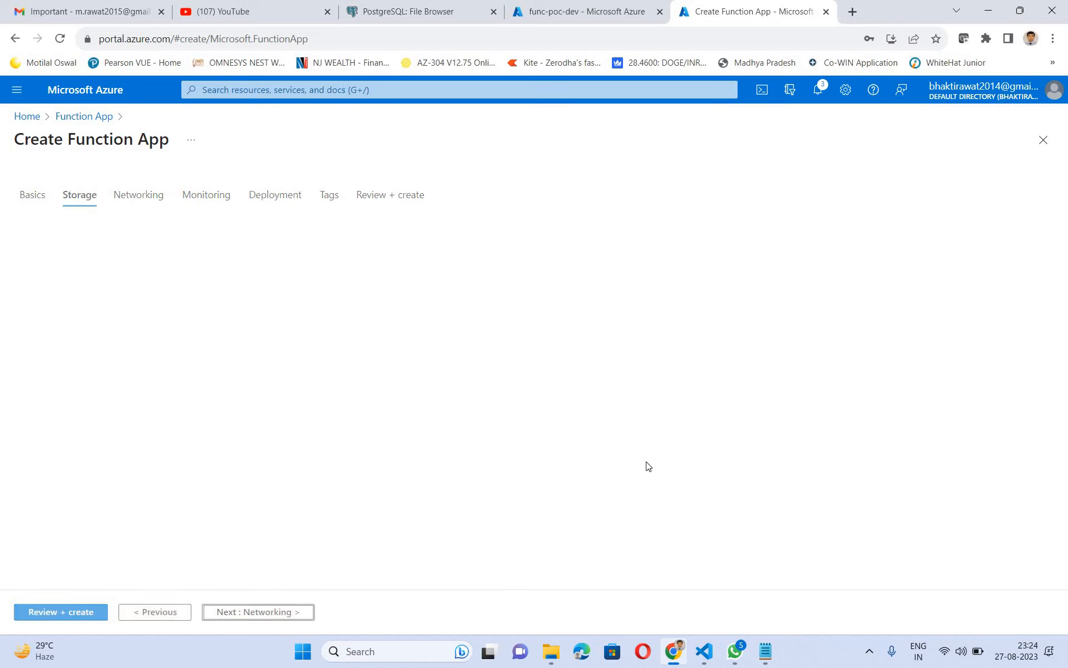
{"action": "left_click", "coordinate": [249, 614]}
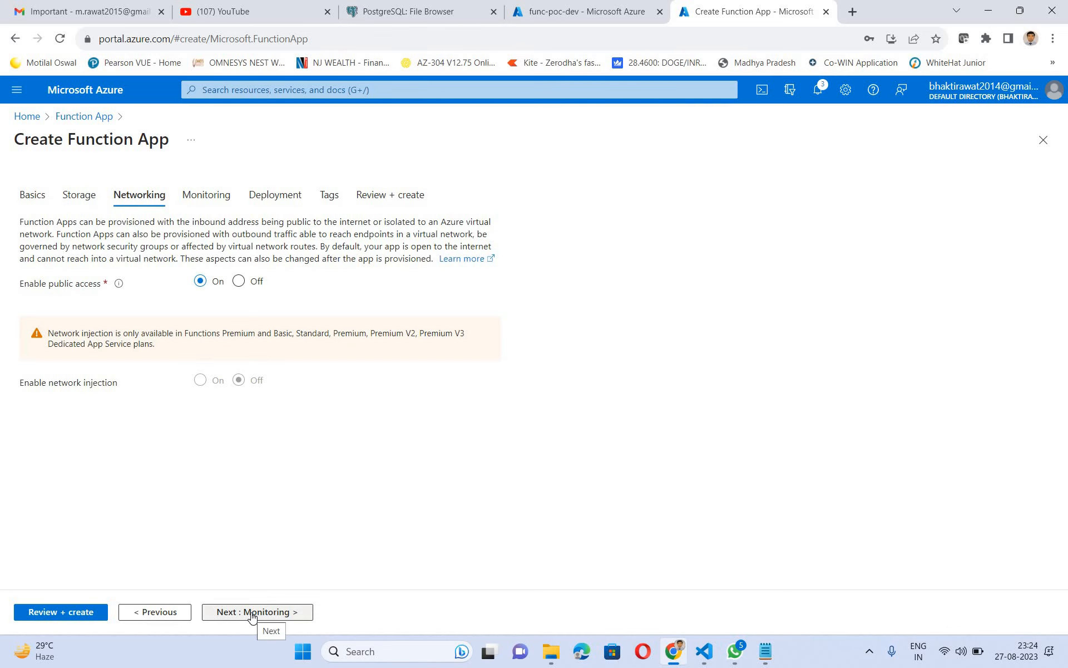
{"action": "left_click", "coordinate": [252, 613]}
{"action": "left_click", "coordinate": [225, 613]}
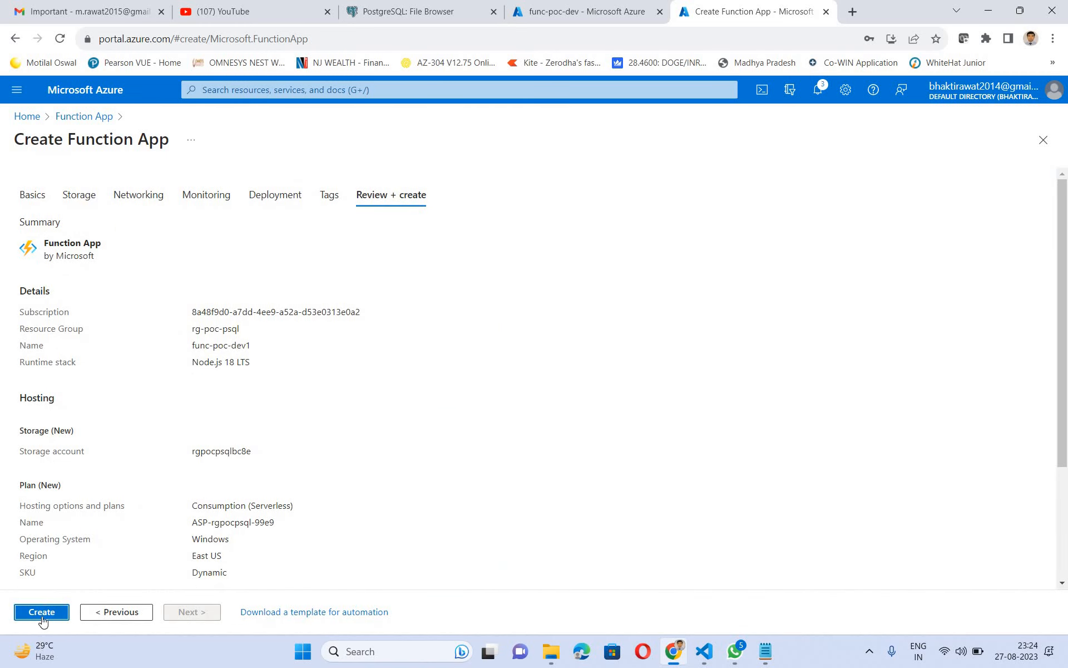
{"action": "left_click", "coordinate": [43, 612]}
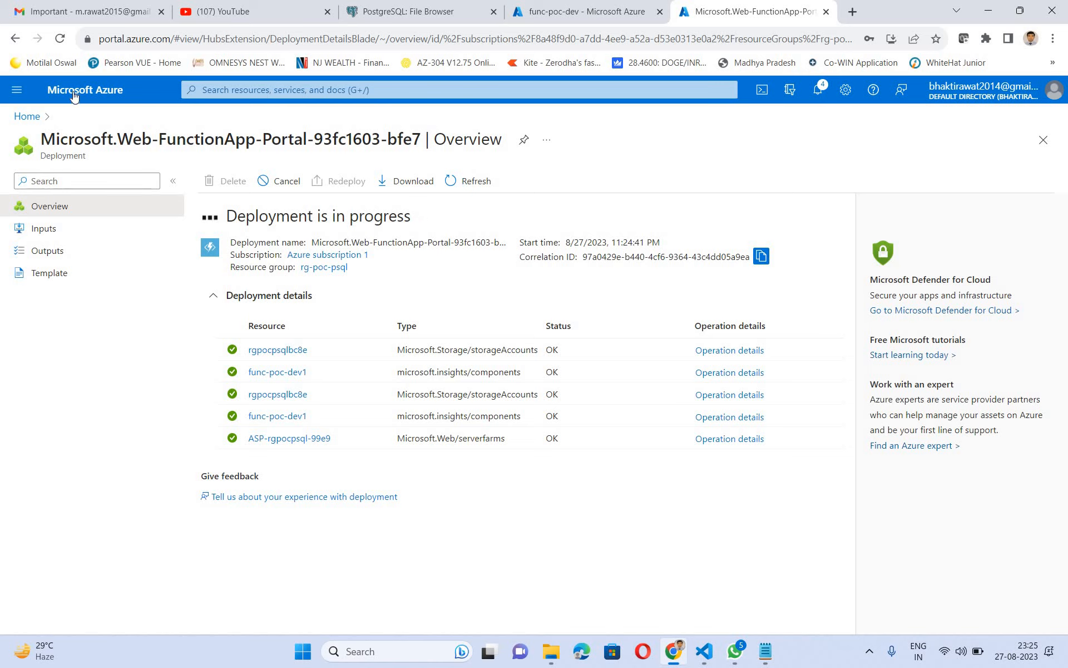
Open the Azure portal home in a separate browser tab with the signed-in account, and return to the function app deployment.
{"action": "right_click", "coordinate": [32, 121]}
{"action": "left_click", "coordinate": [67, 132]}
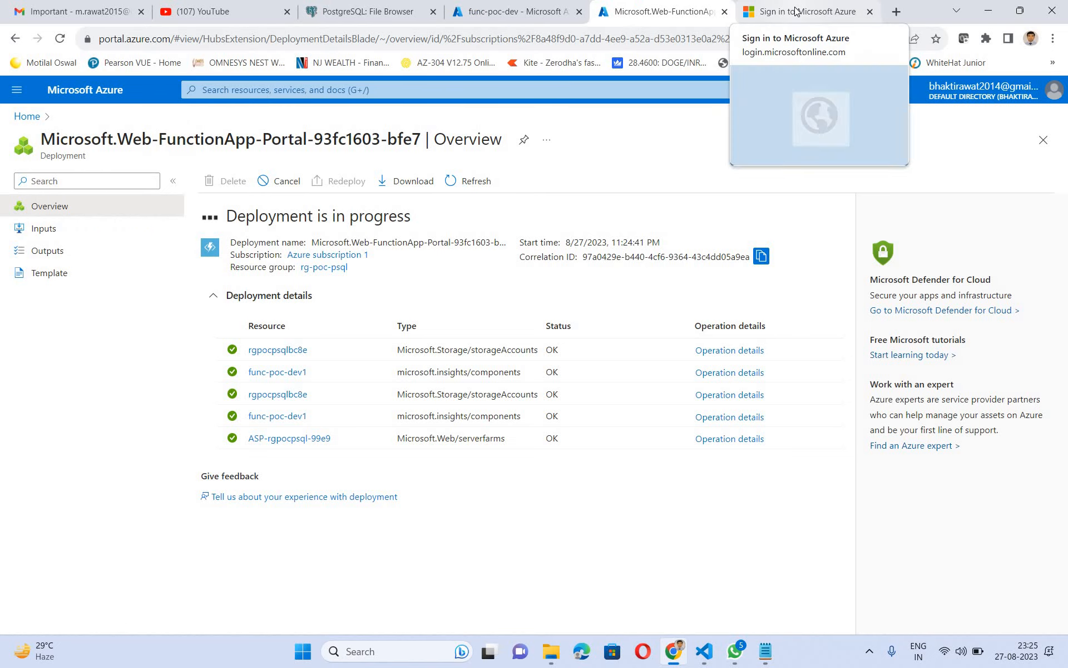
{"action": "left_click", "coordinate": [796, 11]}
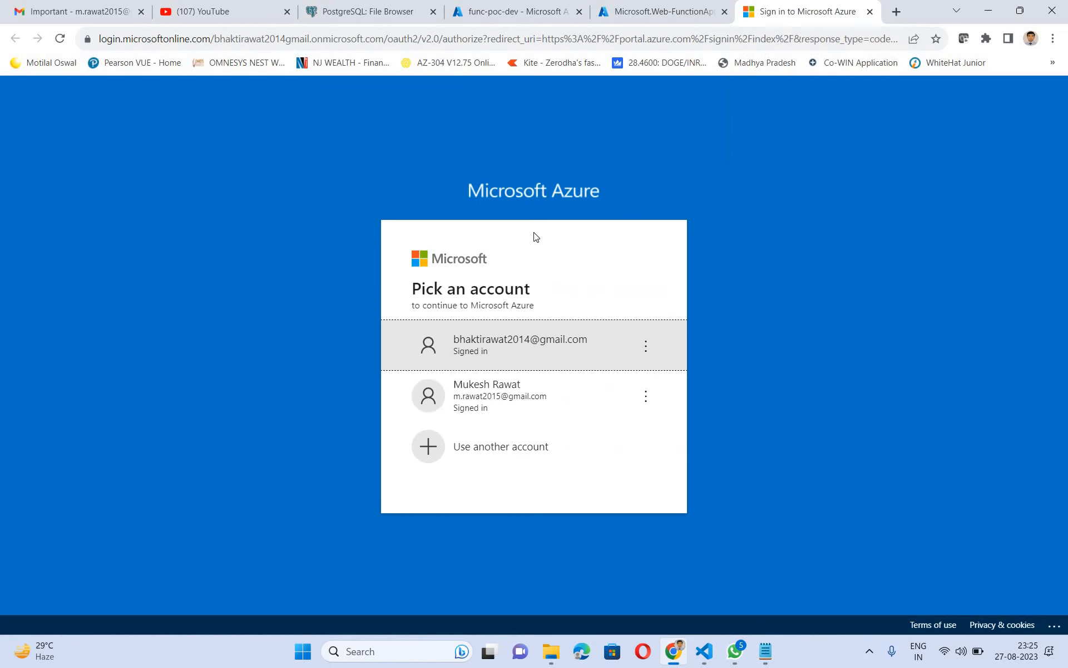
{"action": "left_click", "coordinate": [479, 364]}
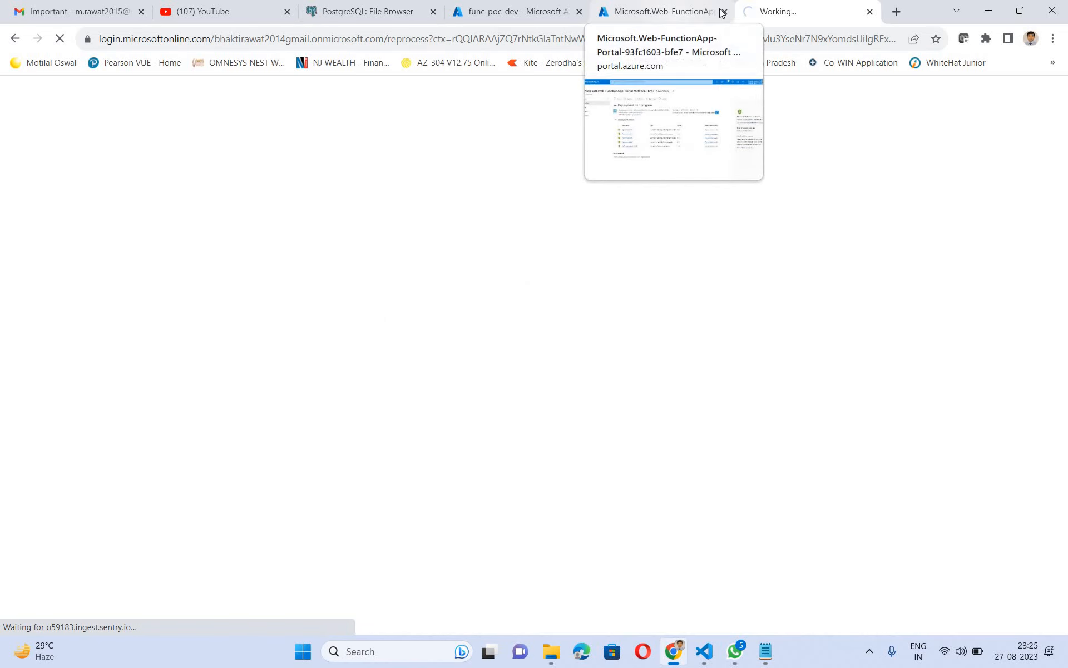
{"action": "left_click", "coordinate": [668, 12]}
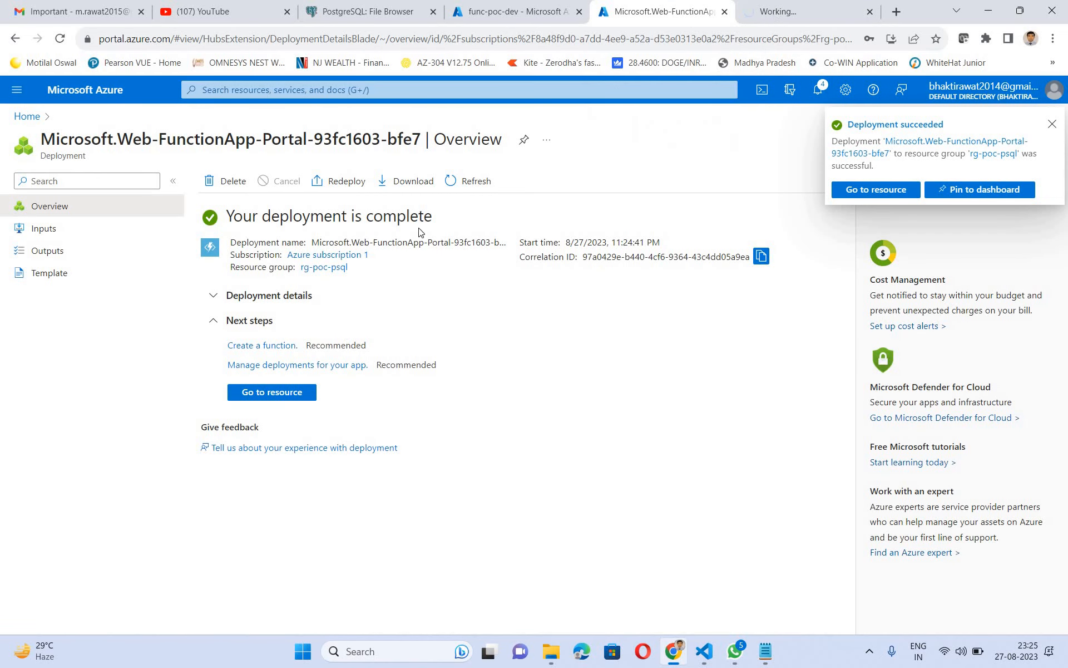
Go to the deployed function app and open its Identity settings.
{"action": "left_click", "coordinate": [263, 395]}
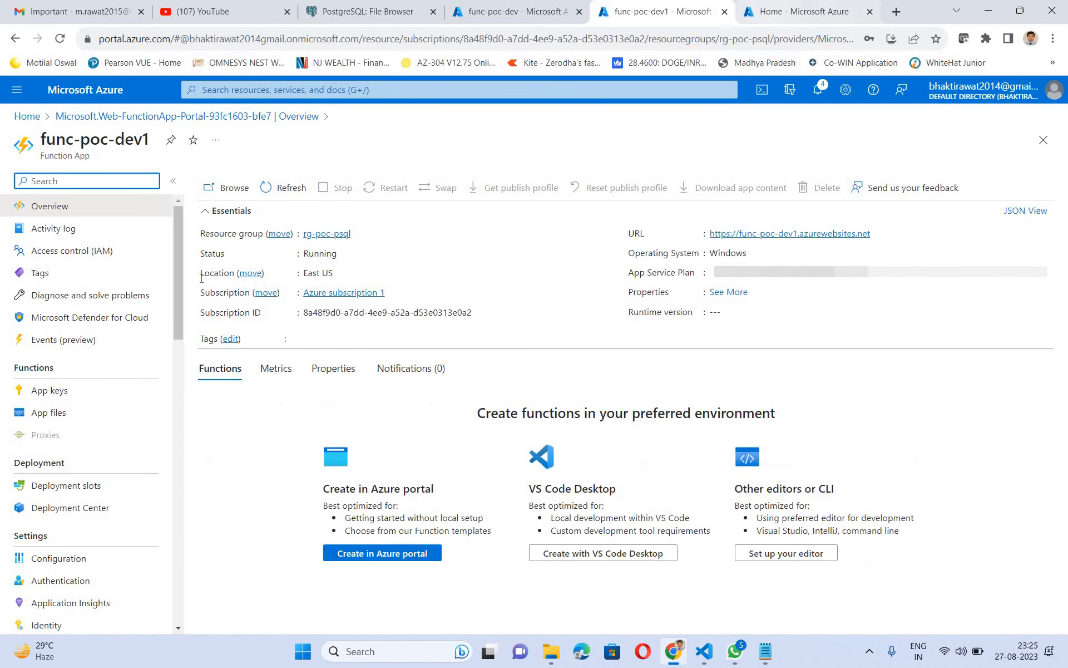
{"action": "scroll", "coordinate": [179, 357], "scroll_direction": "down", "scroll_amount": 4}
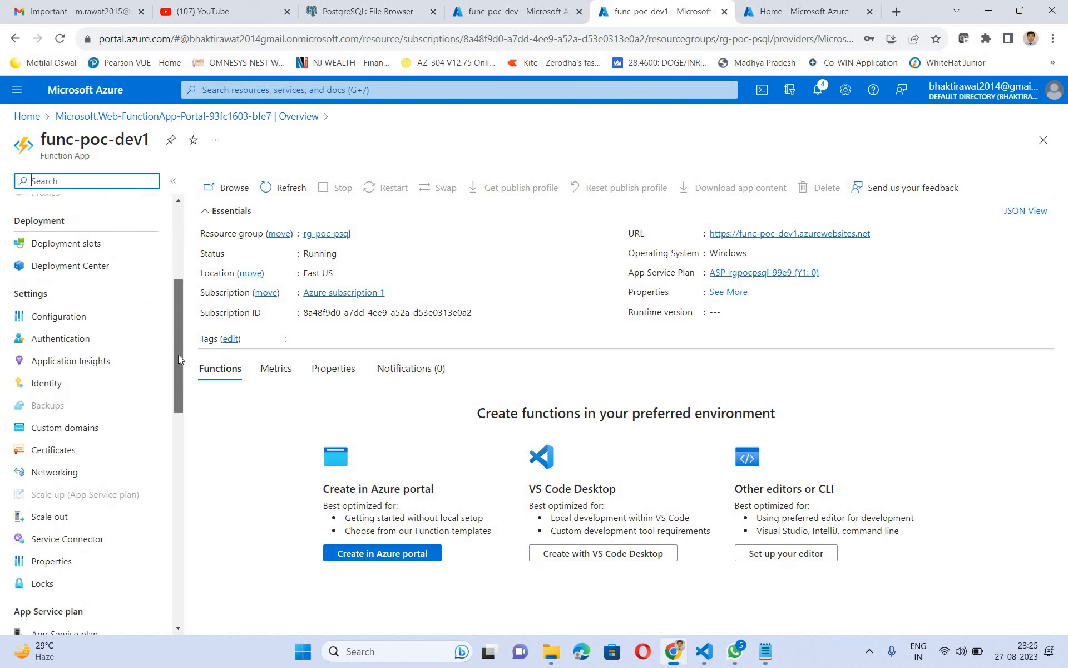
{"action": "scroll", "coordinate": [178, 355], "scroll_direction": "down", "scroll_amount": 1}
{"action": "left_click", "coordinate": [46, 330]}
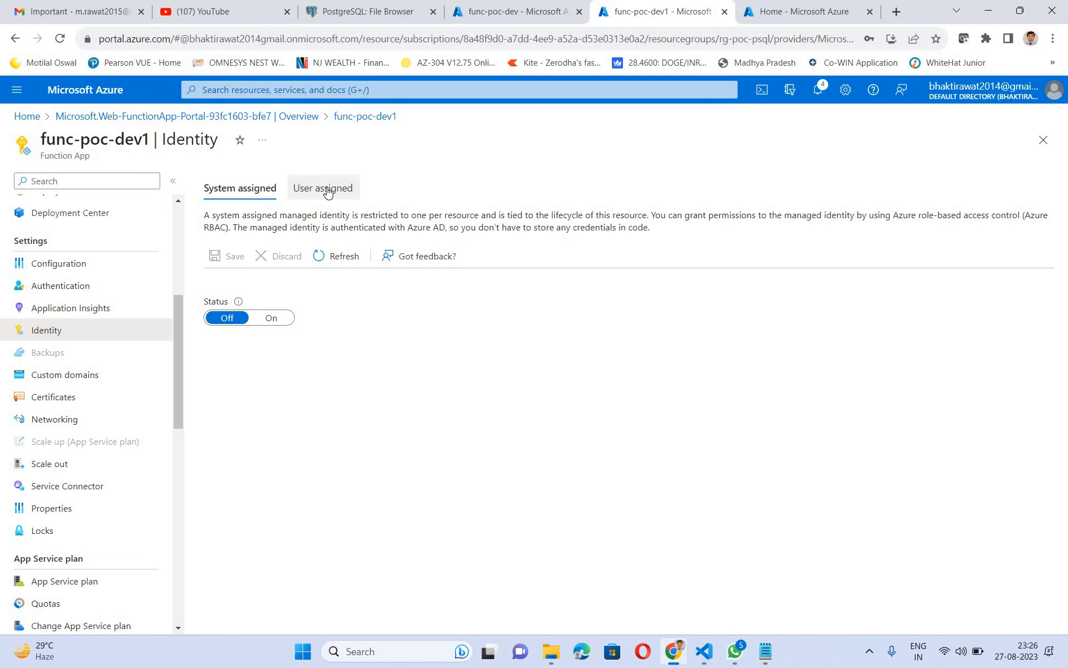
Add the user-assigned managed identity ami-ud-poc to the function app.
{"action": "left_click", "coordinate": [327, 192]}
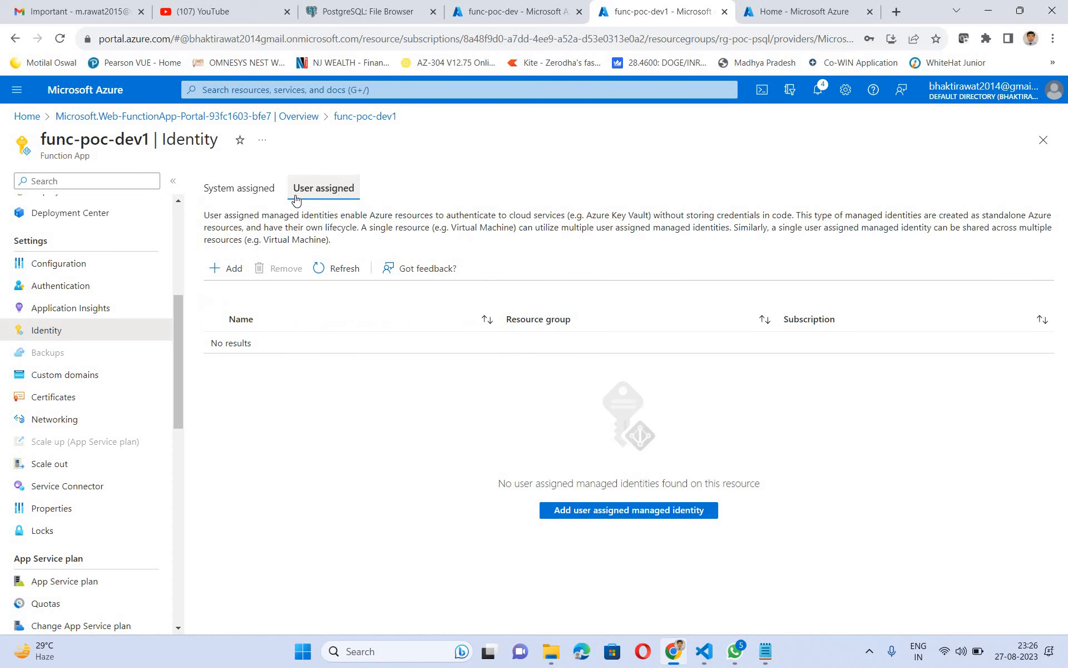
{"action": "left_click", "coordinate": [230, 275]}
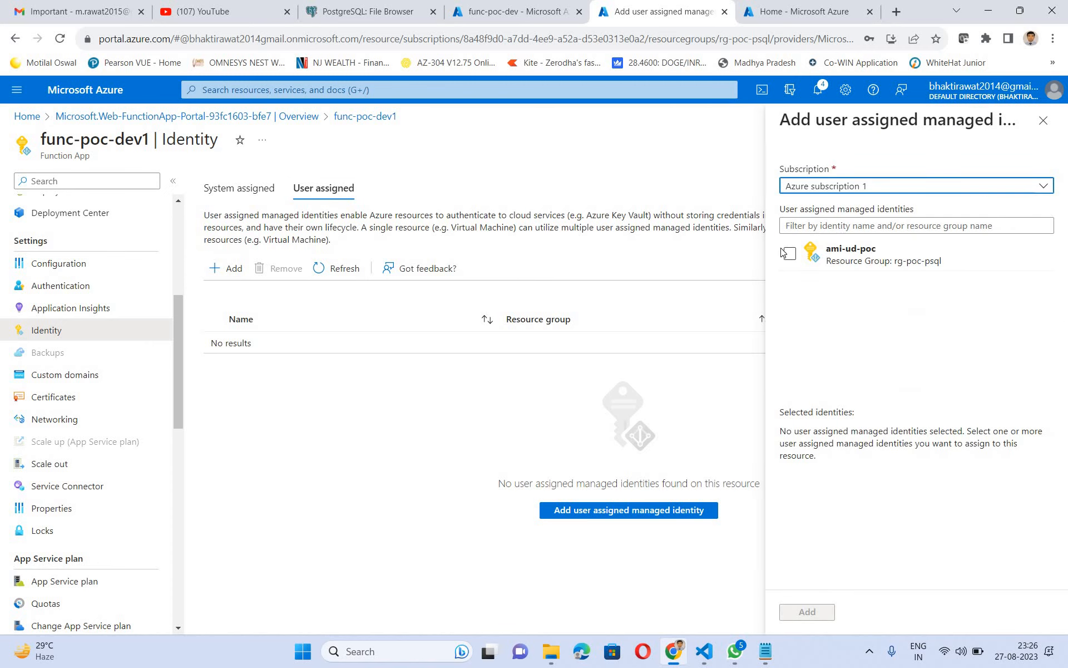
{"action": "left_click", "coordinate": [798, 256]}
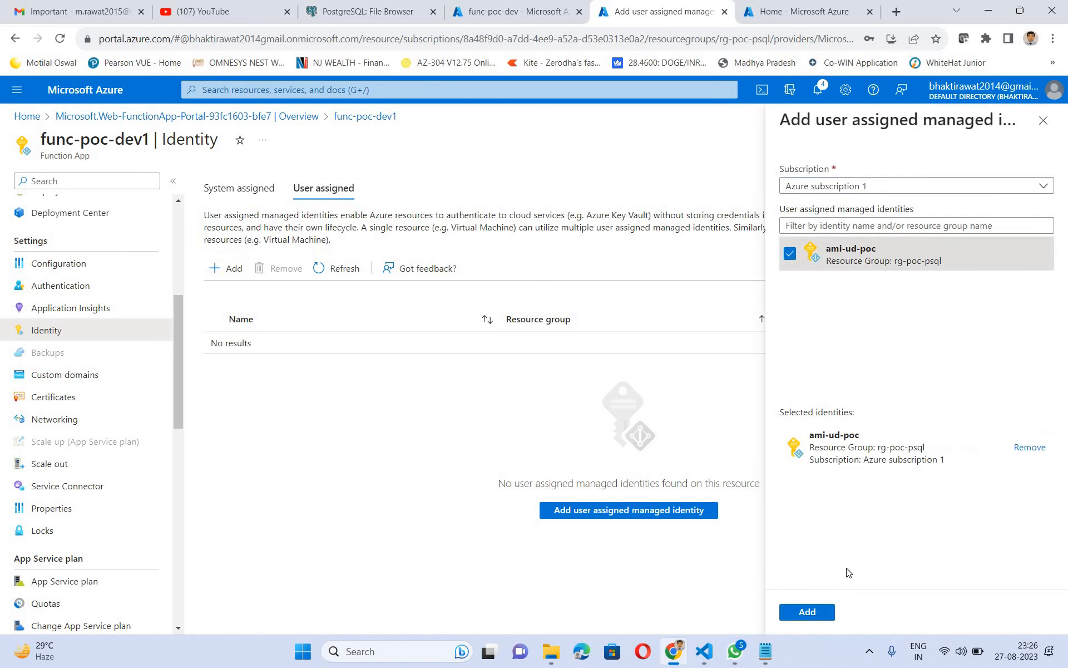
{"action": "left_click", "coordinate": [808, 610]}
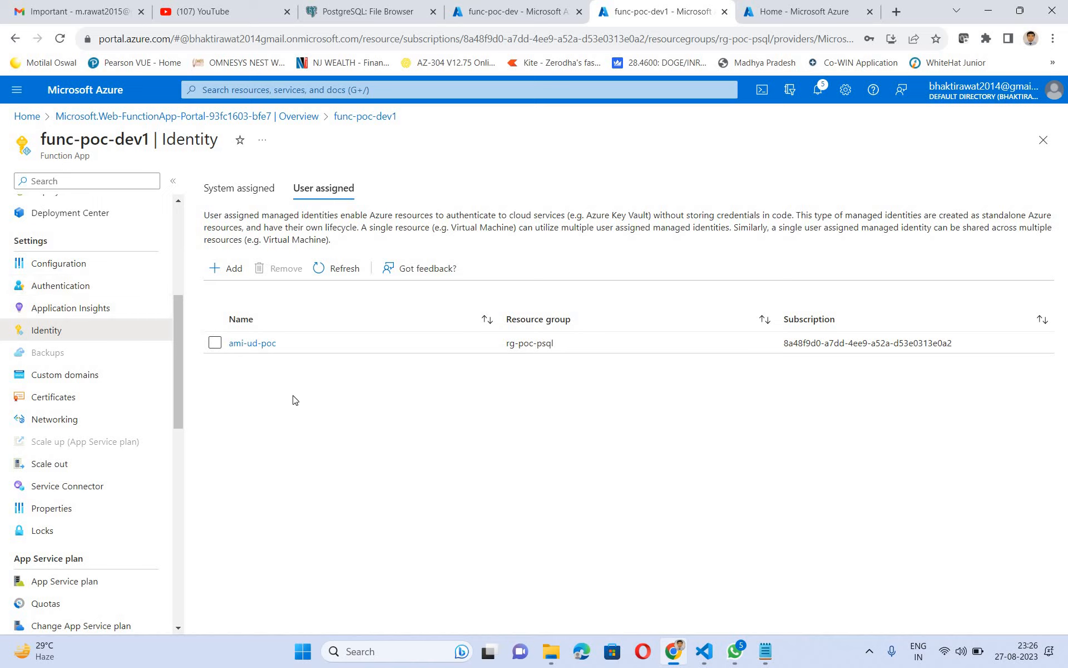
Open the Authentication settings of the PostgreSQL flexible server psql-server-poc from the separate portal home tab.
{"action": "left_click", "coordinate": [768, 14]}
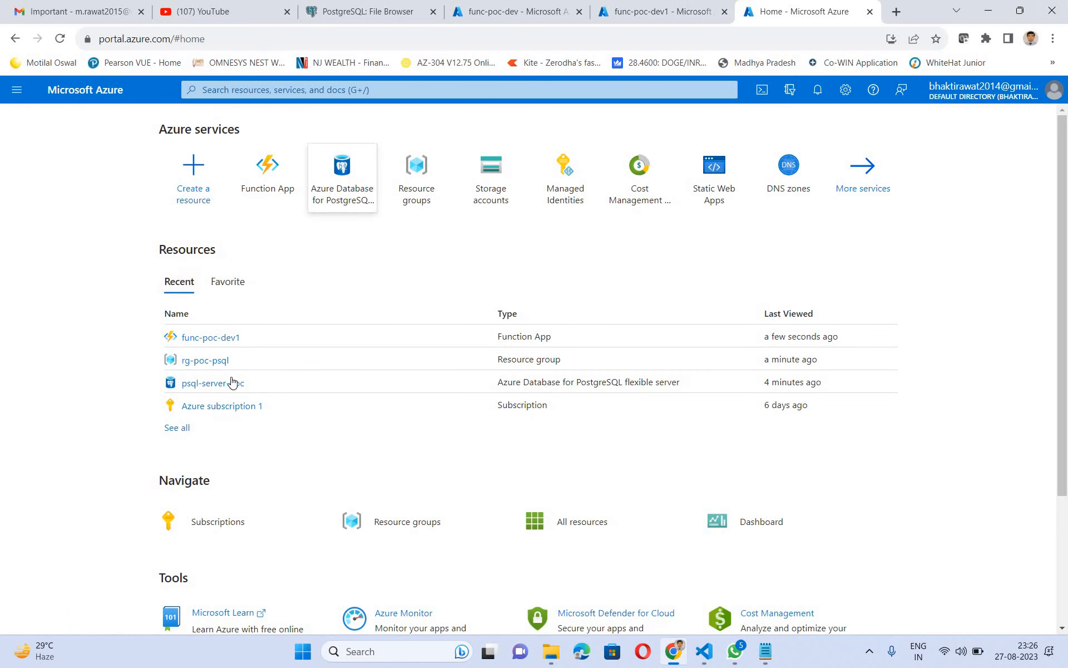
{"action": "mouse_move", "coordinate": [345, 193]}
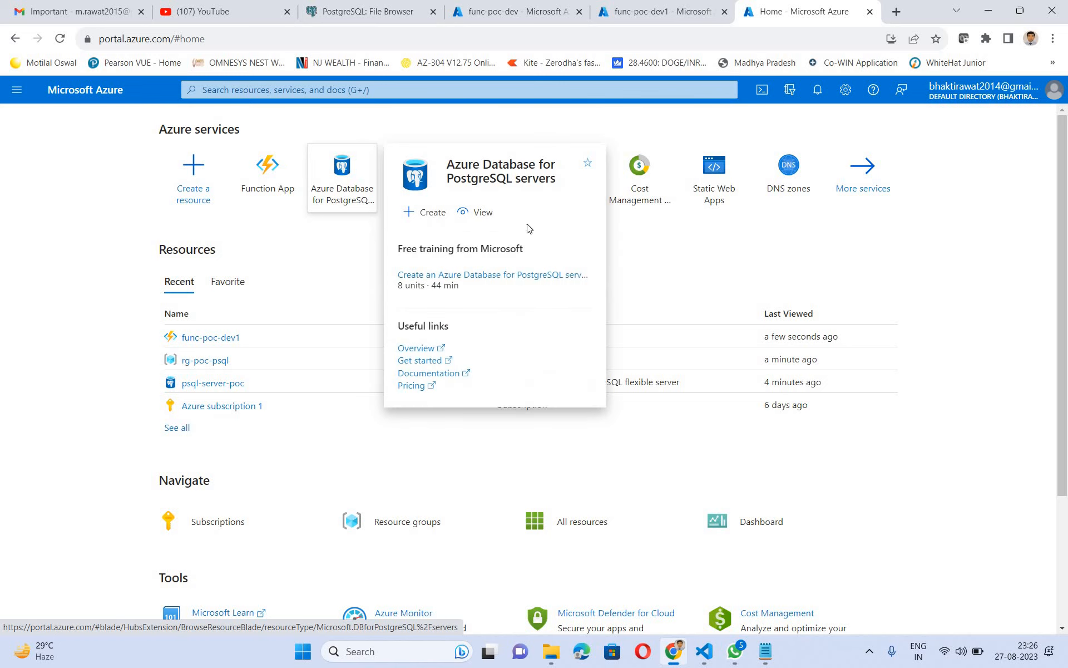
{"action": "left_click", "coordinate": [83, 291]}
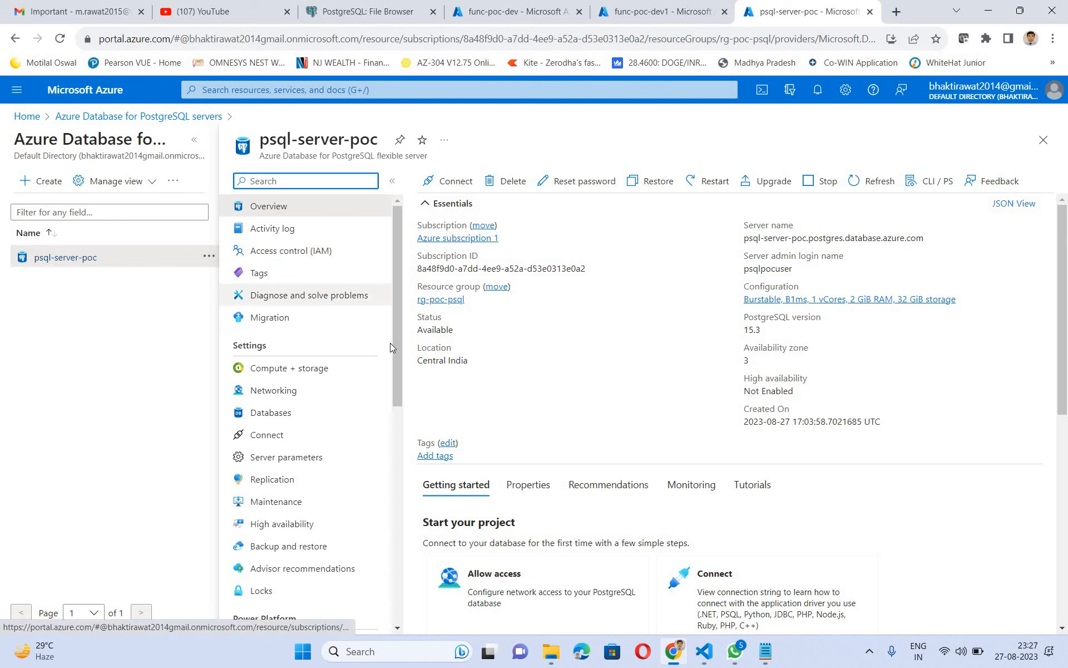
{"action": "left_click_drag", "start_coordinate": [396, 339], "coordinate": [399, 437]}
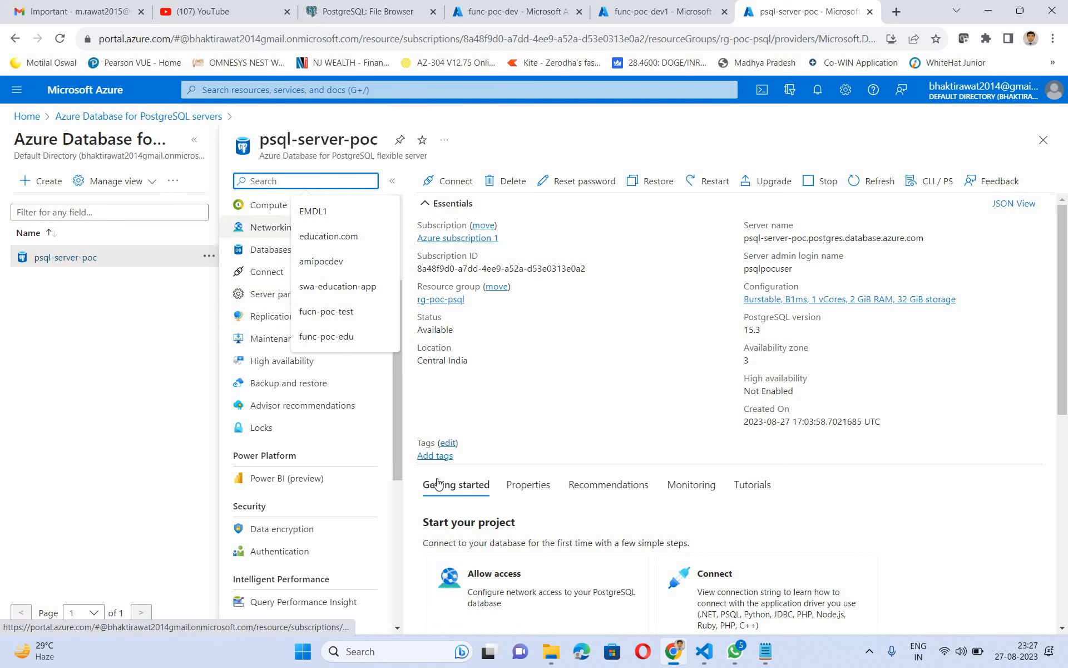
{"action": "left_click", "coordinate": [280, 553]}
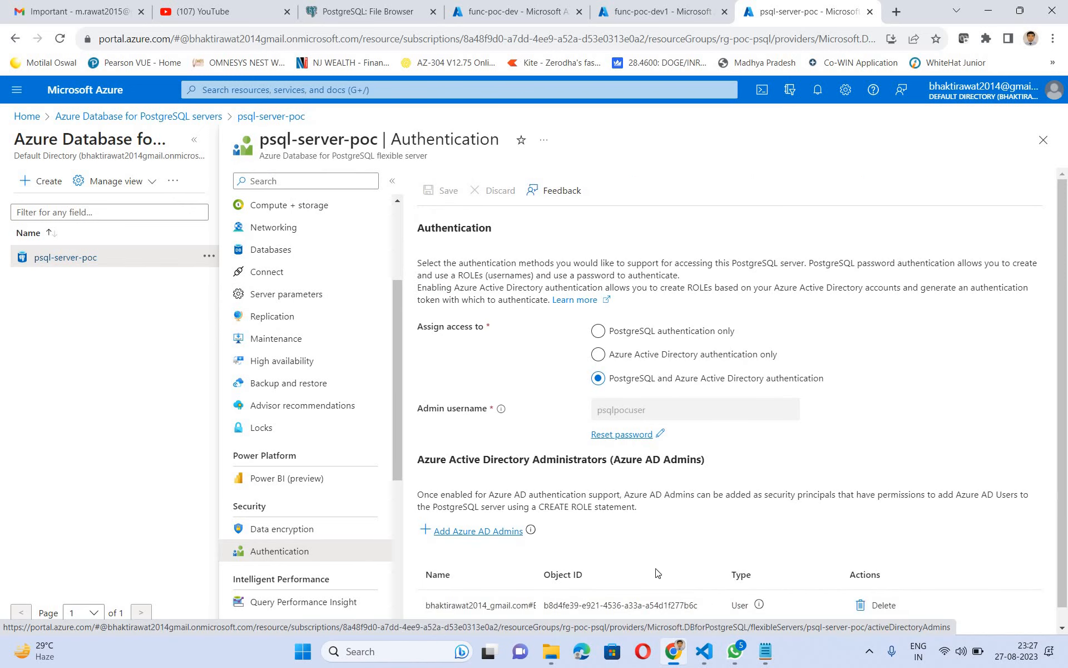
Search the Azure AD admins for "ami" and add the managed identity ami-ud-poc as an administrator of the PostgreSQL server.
{"action": "scroll", "coordinate": [472, 533], "scroll_direction": "down", "scroll_amount": 1}
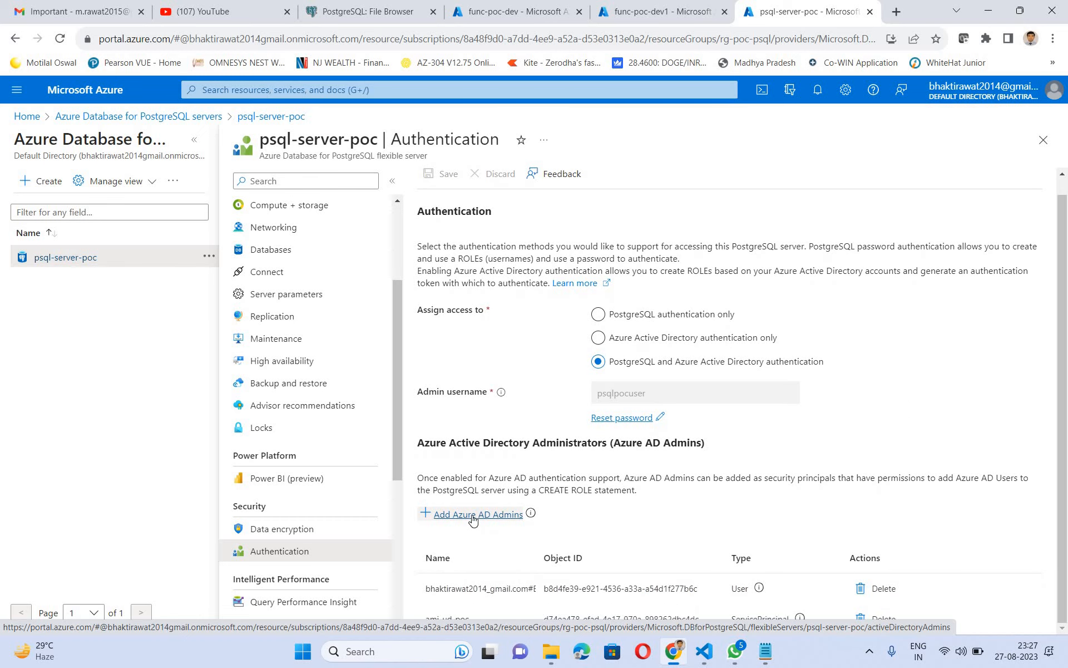
{"action": "left_click", "coordinate": [473, 515]}
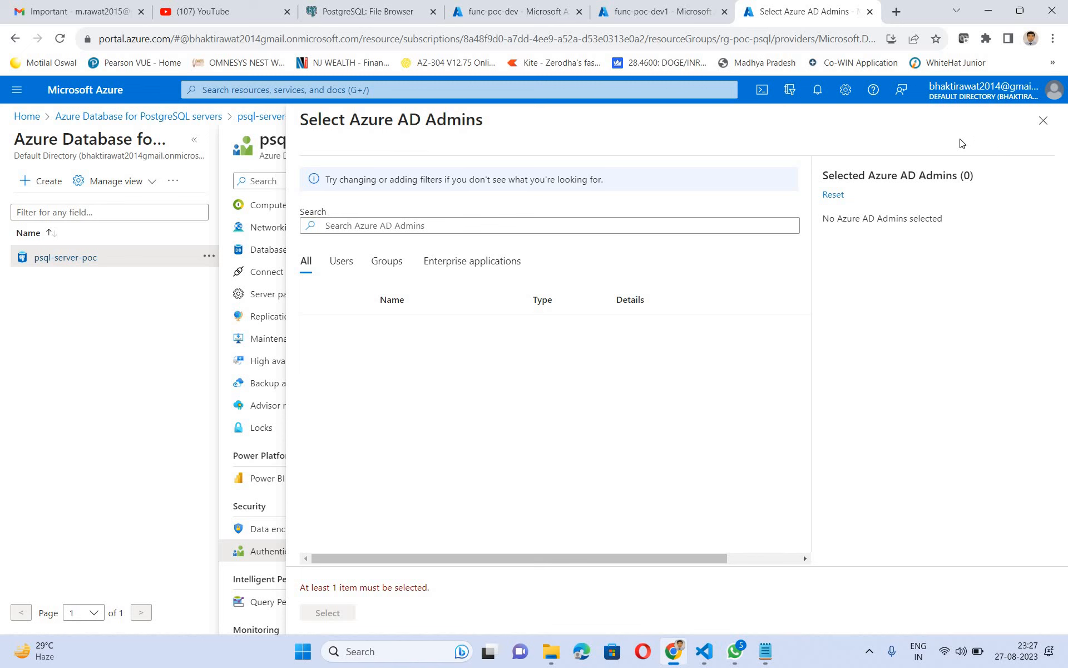
{"action": "left_click", "coordinate": [384, 225]}
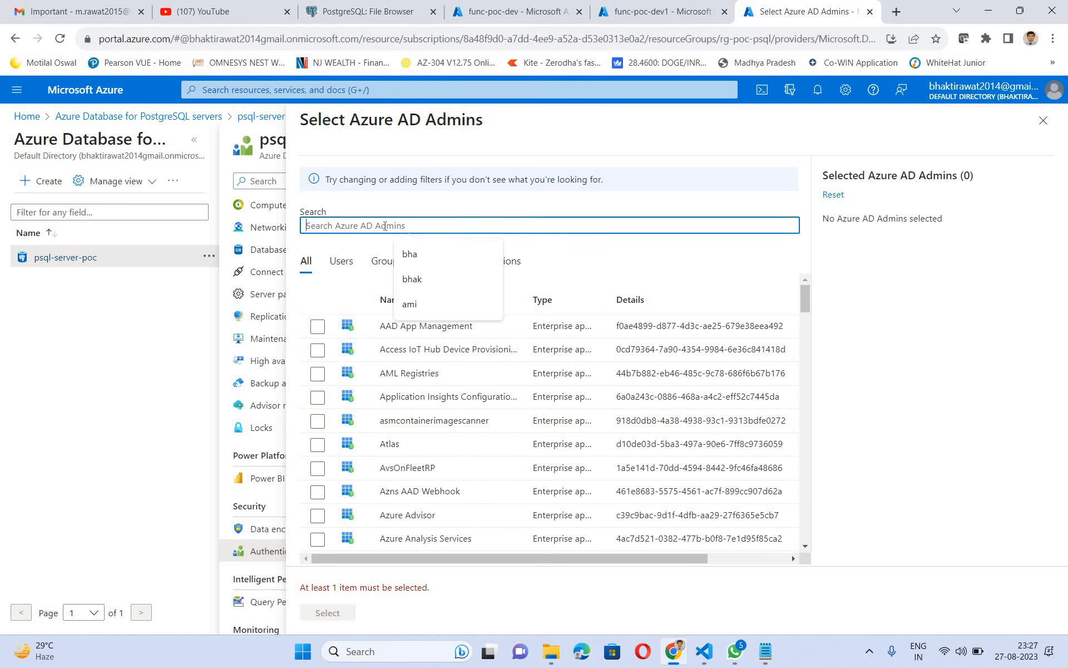
{"action": "type", "text": "ami"}
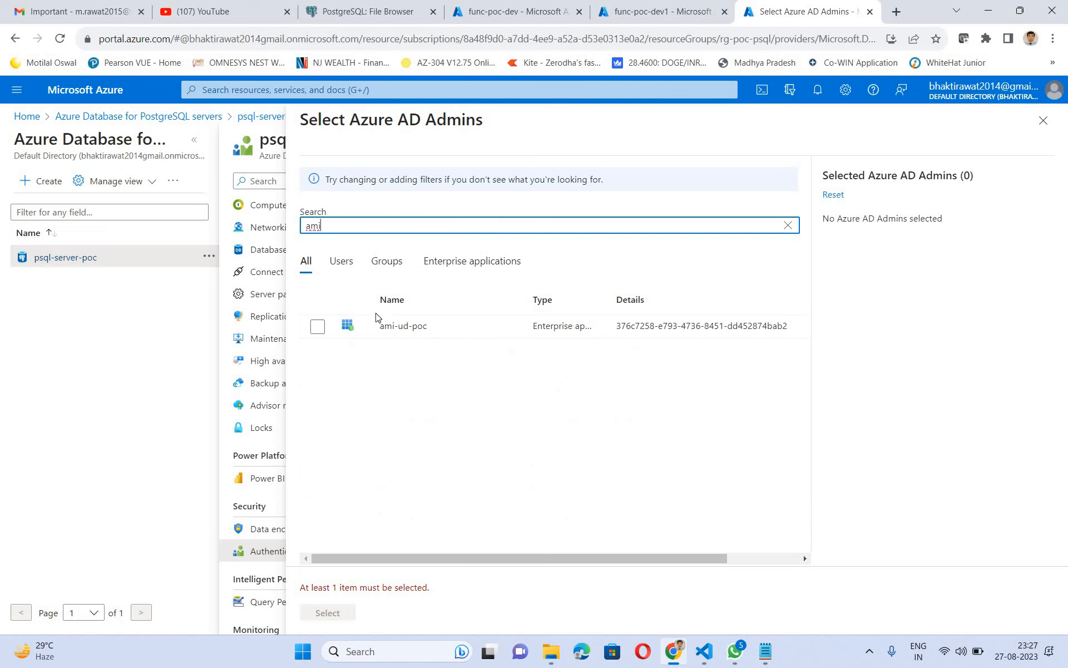
{"action": "left_click", "coordinate": [317, 327]}
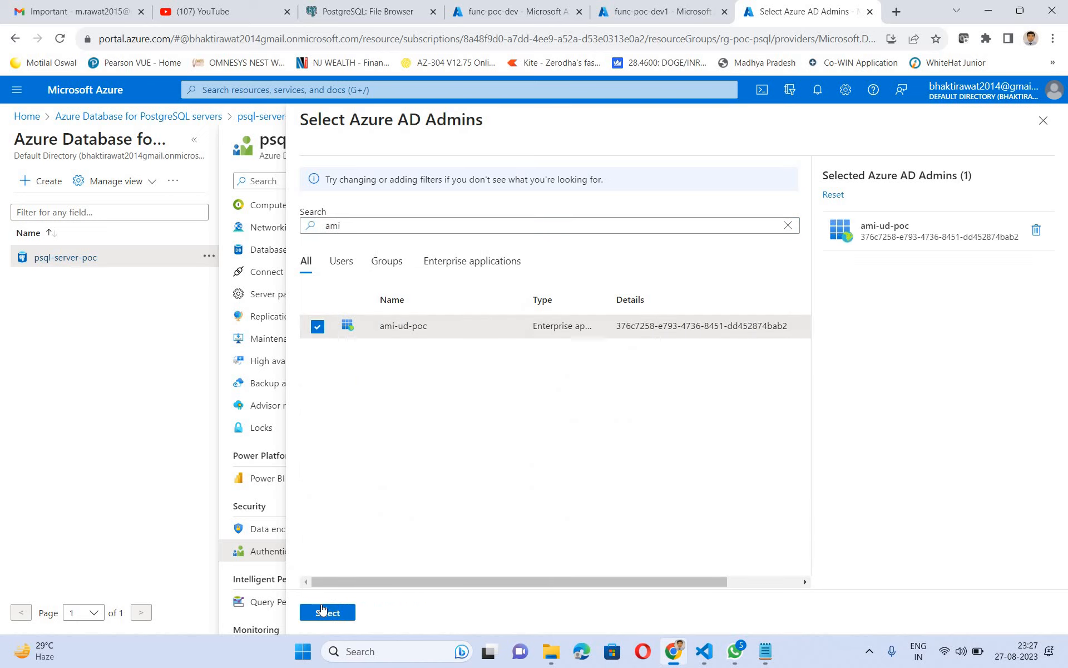
{"action": "left_click", "coordinate": [323, 613]}
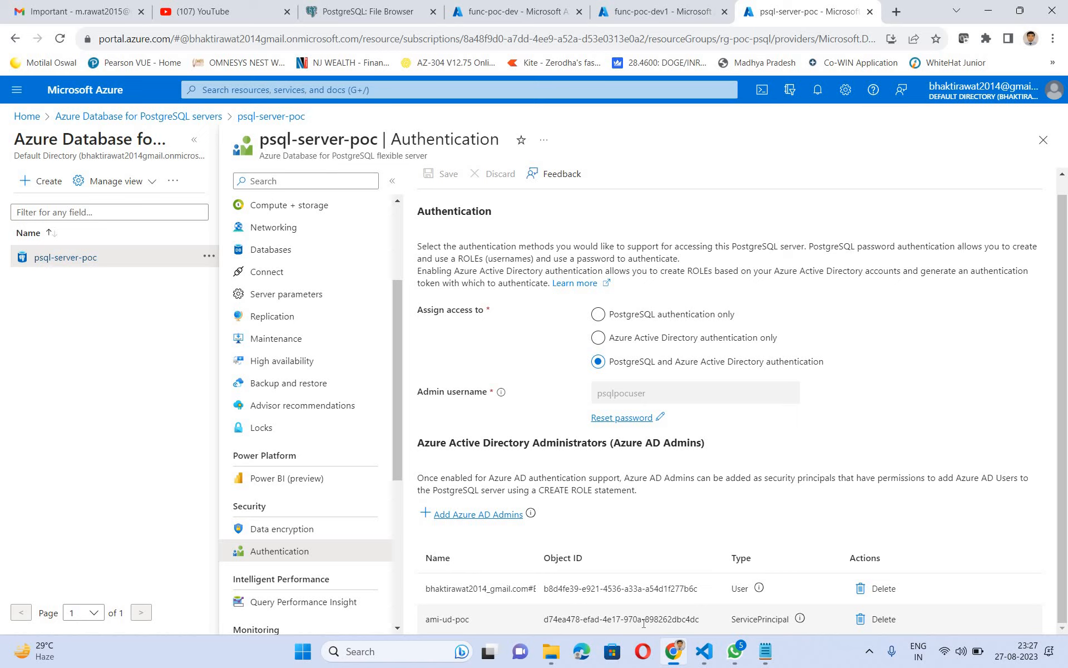
Review the type of the ami-ud-poc entry in the Azure AD administrators list and look through the server's settings.
{"action": "left_click_drag", "start_coordinate": [733, 618], "coordinate": [787, 616]}
{"action": "scroll", "coordinate": [393, 522], "scroll_direction": "down", "scroll_amount": 6}
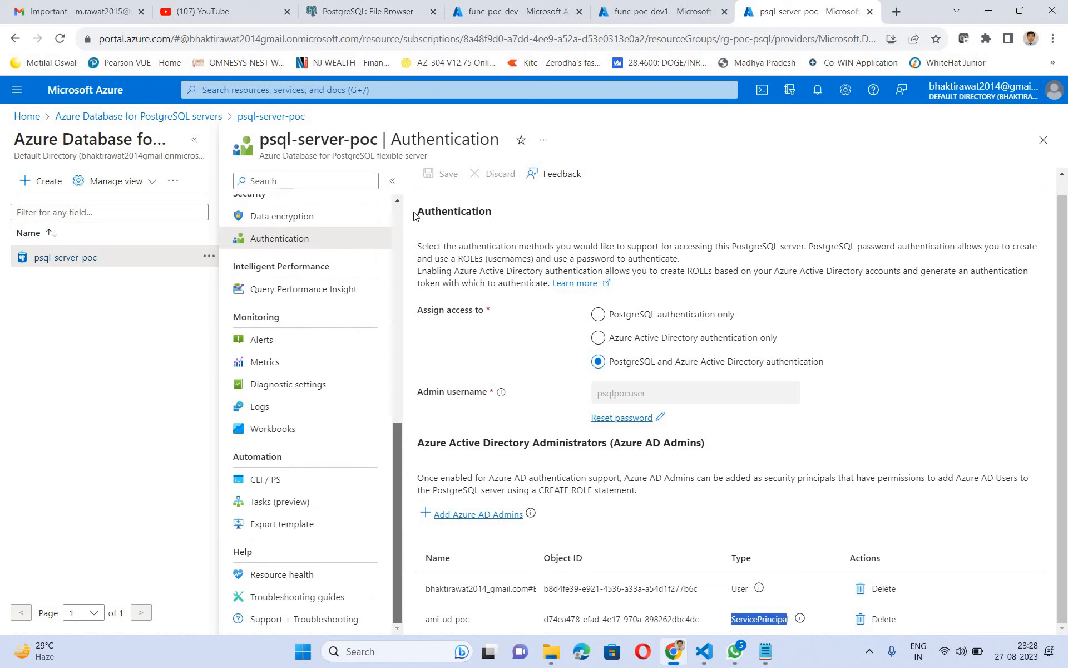
{"action": "scroll", "coordinate": [390, 467], "scroll_direction": "up", "scroll_amount": 9}
{"action": "scroll", "coordinate": [390, 466], "scroll_direction": "down", "scroll_amount": 6}
{"action": "scroll", "coordinate": [391, 467], "scroll_direction": "up", "scroll_amount": 6}
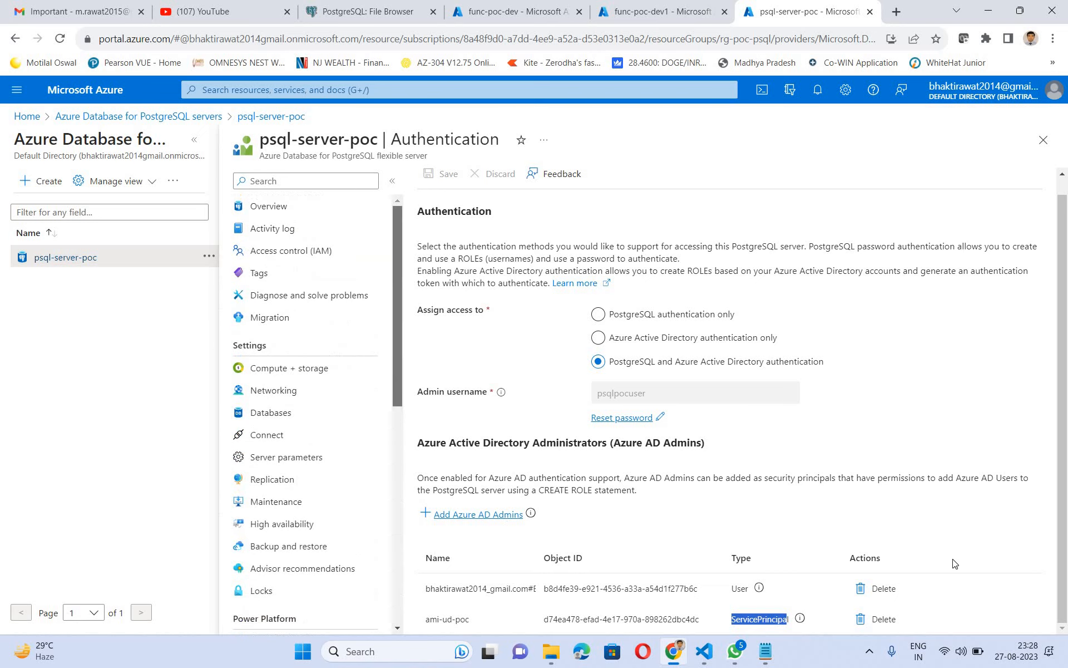
{"action": "scroll", "coordinate": [1034, 557], "scroll_direction": "up", "scroll_amount": 2}
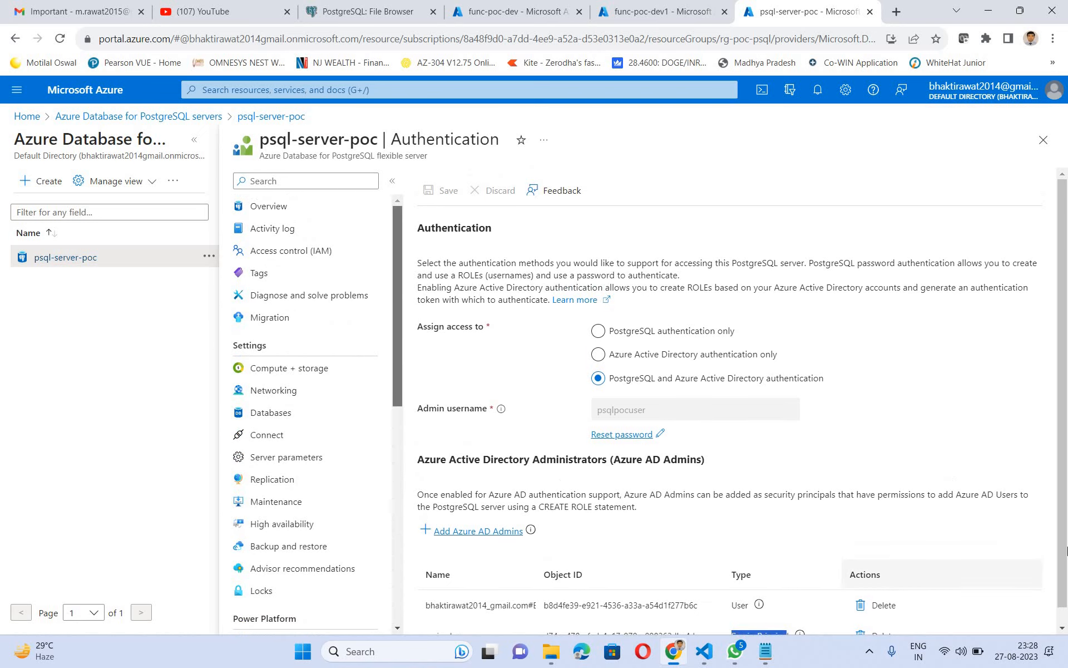
{"action": "scroll", "coordinate": [1028, 447], "scroll_direction": "down", "scroll_amount": 1}
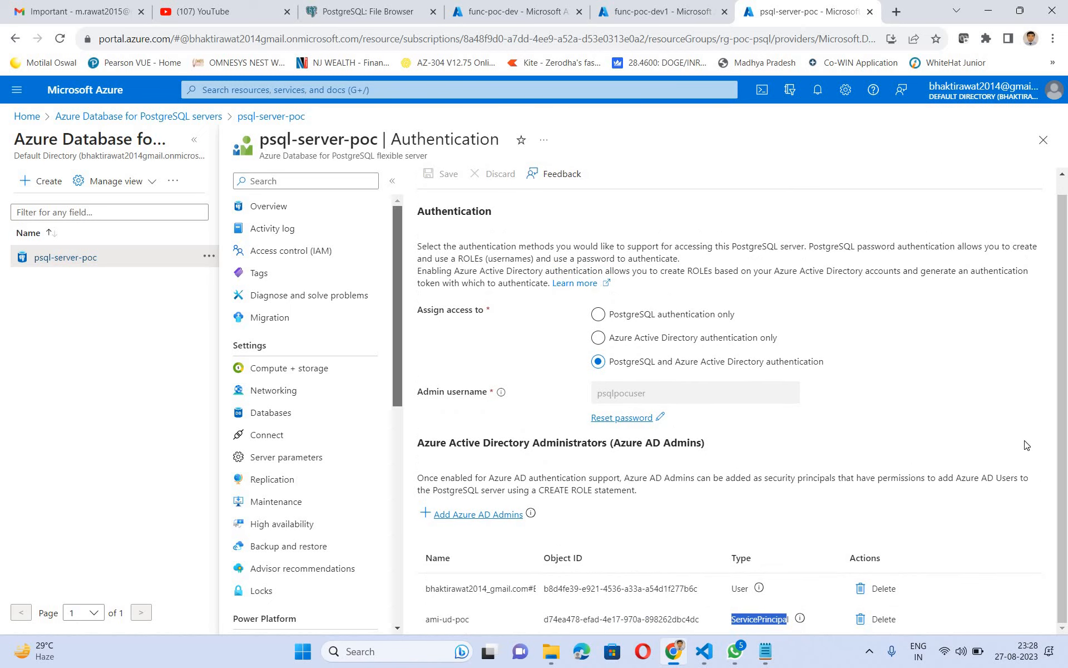